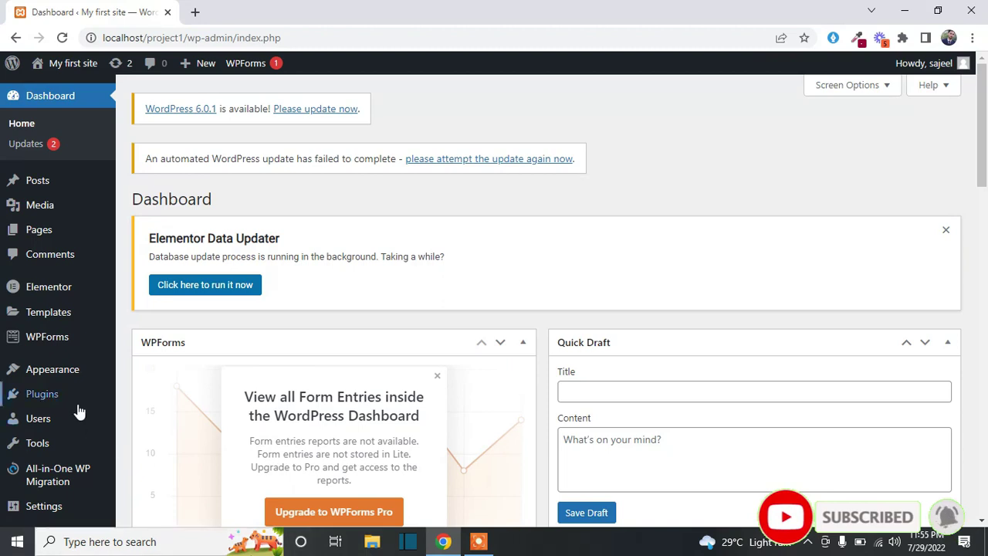
Step: Search for new plugins with the keyword "rank" and install the Rank Math SEO plugin
{"action": "mouse_move", "coordinate": [57, 403]}
{"action": "left_click", "coordinate": [150, 421]}
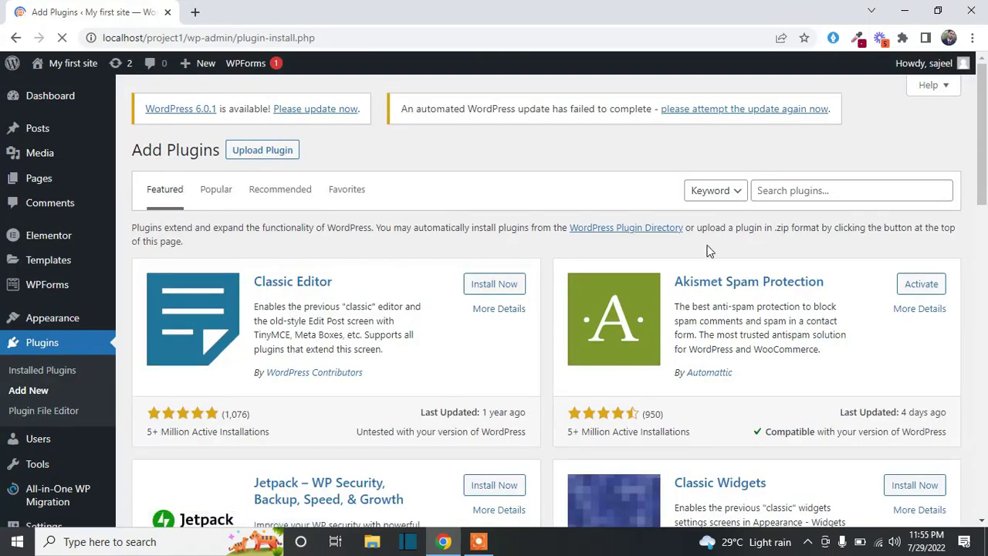
{"action": "left_click", "coordinate": [837, 190]}
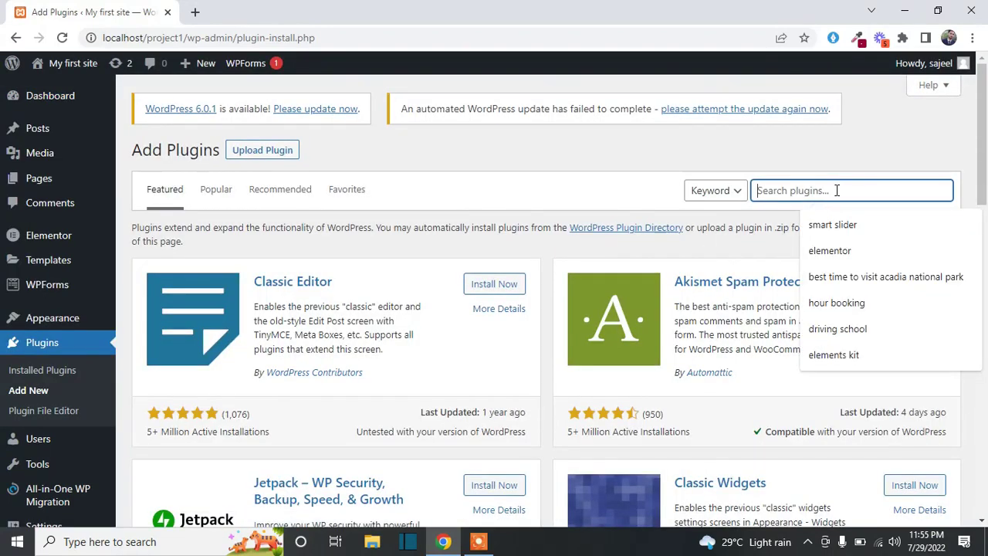
{"action": "type", "text": "ran"}
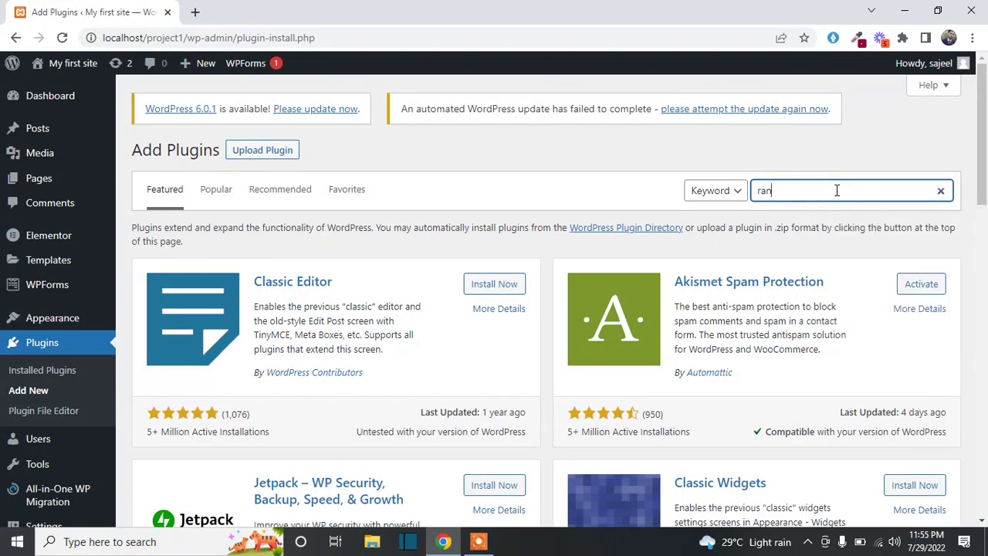
{"action": "type", "text": "k"}
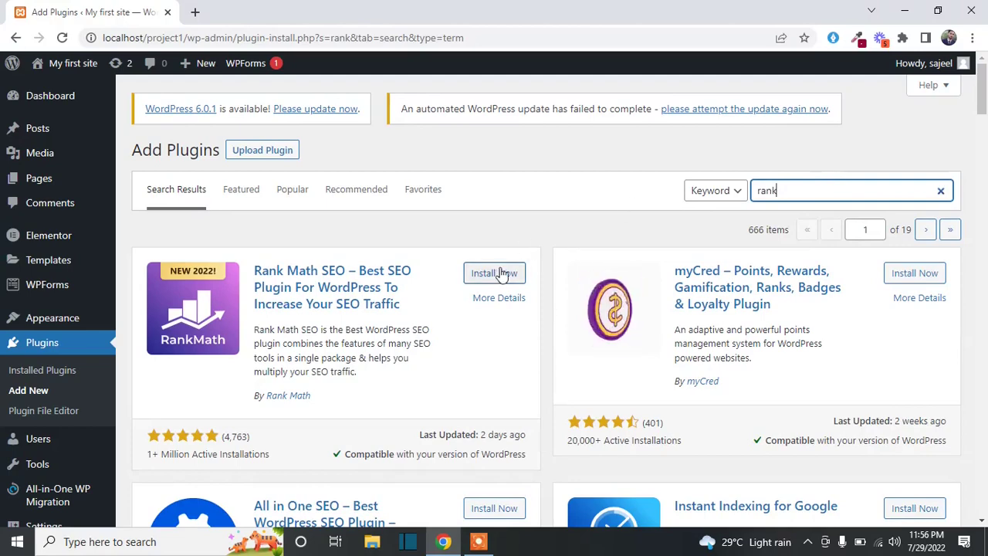
{"action": "left_click", "coordinate": [498, 275]}
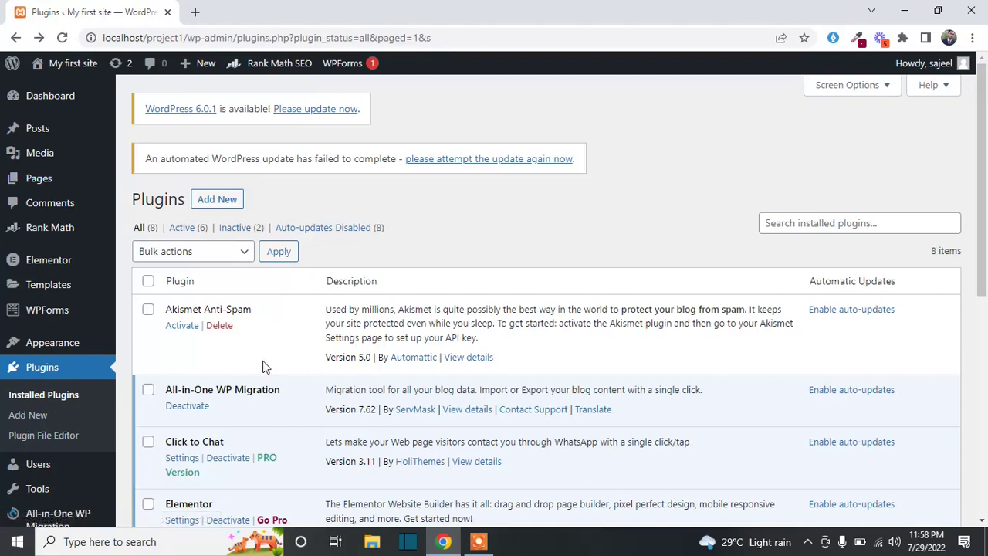
Step: Open Rank Math, select the Easy mode in its setup wizard and go to the Your Site stage
{"action": "mouse_move", "coordinate": [70, 238]}
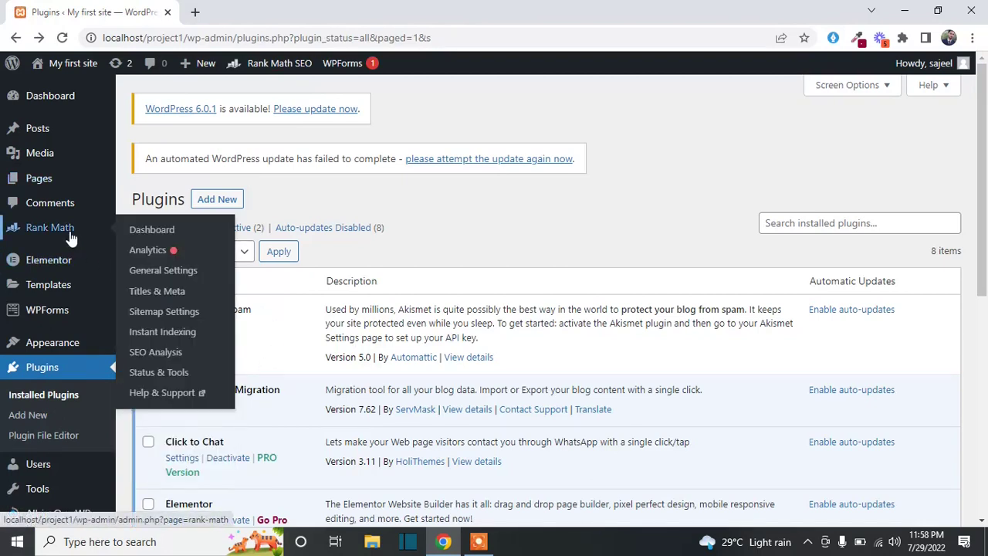
{"action": "left_click", "coordinate": [155, 235]}
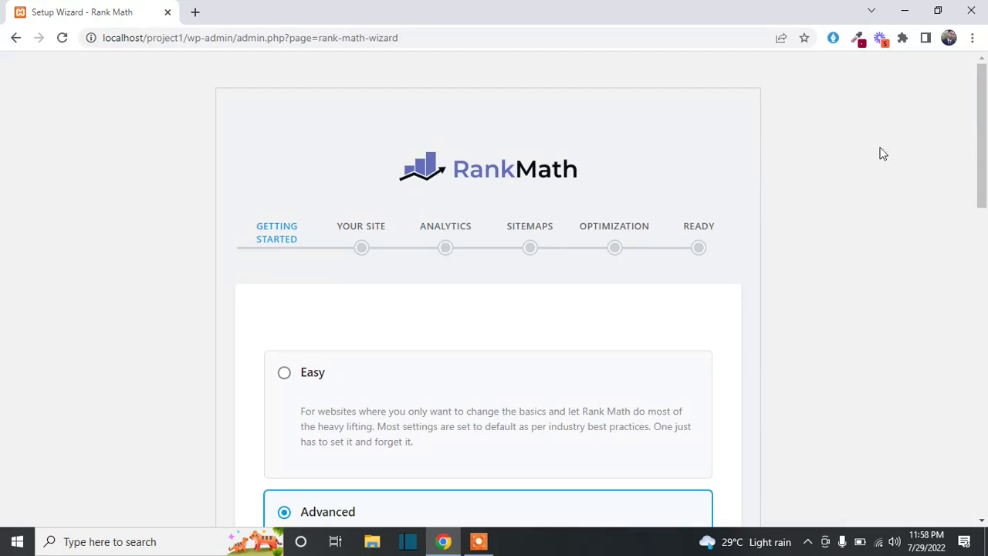
{"action": "left_click_drag", "start_coordinate": [985, 125], "coordinate": [978, 154]}
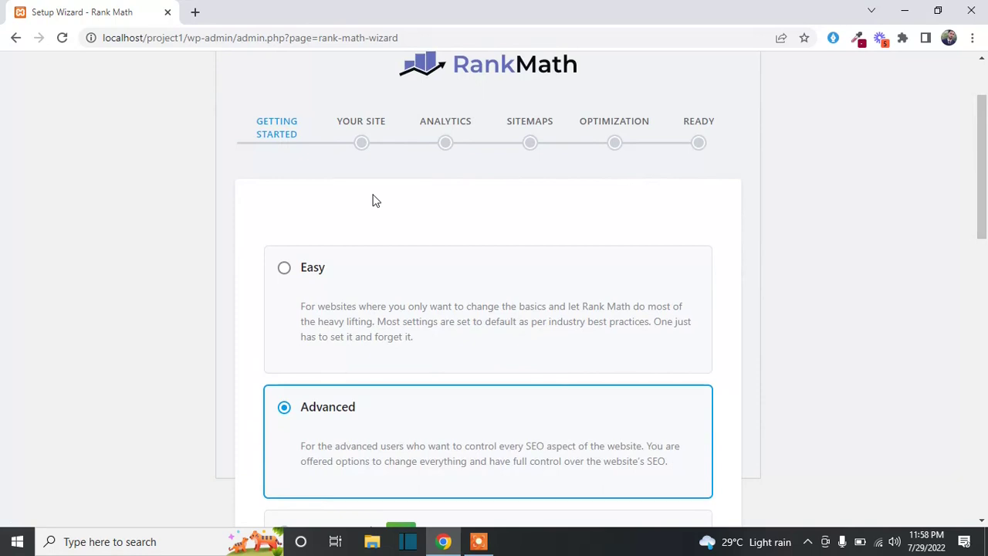
{"action": "left_click", "coordinate": [284, 274]}
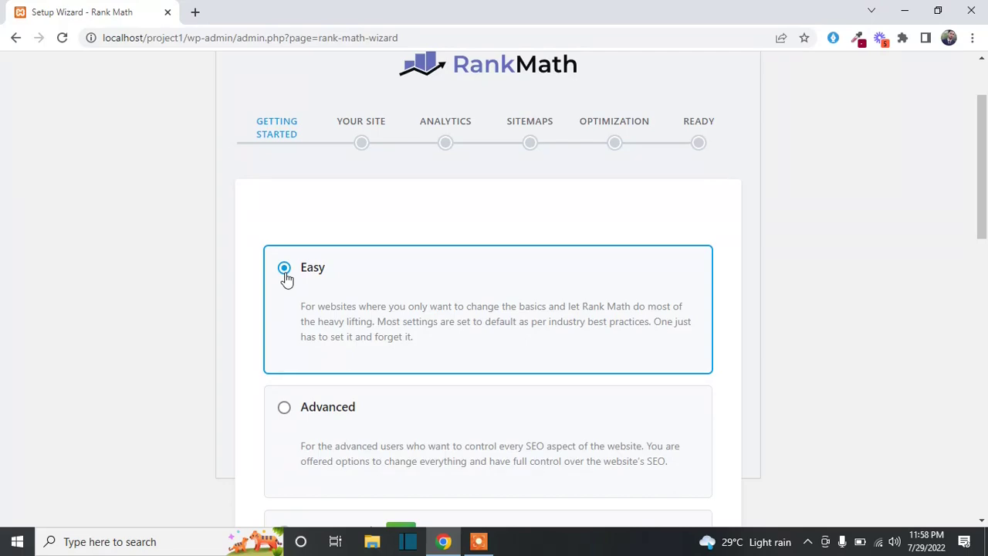
{"action": "left_click_drag", "start_coordinate": [964, 159], "coordinate": [954, 135]}
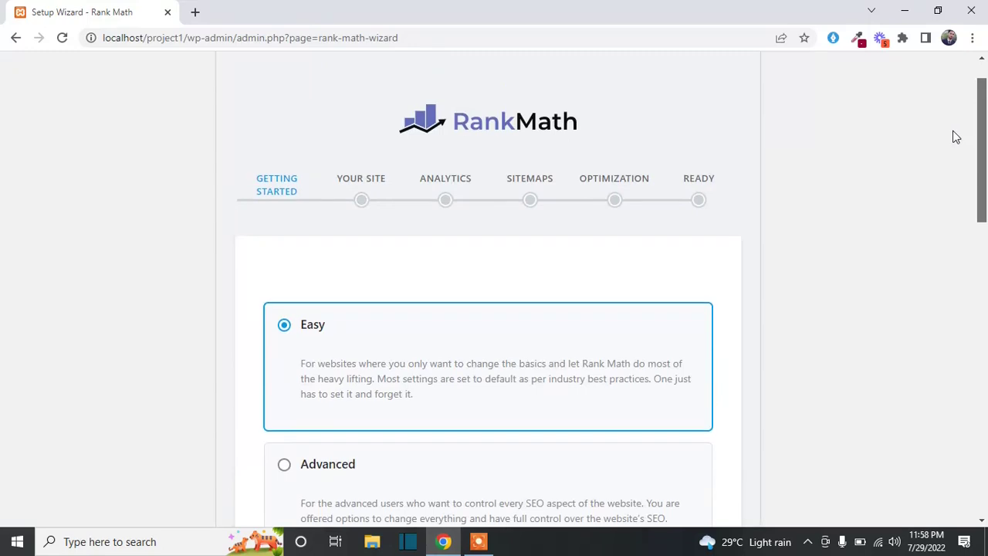
{"action": "left_click", "coordinate": [362, 201]}
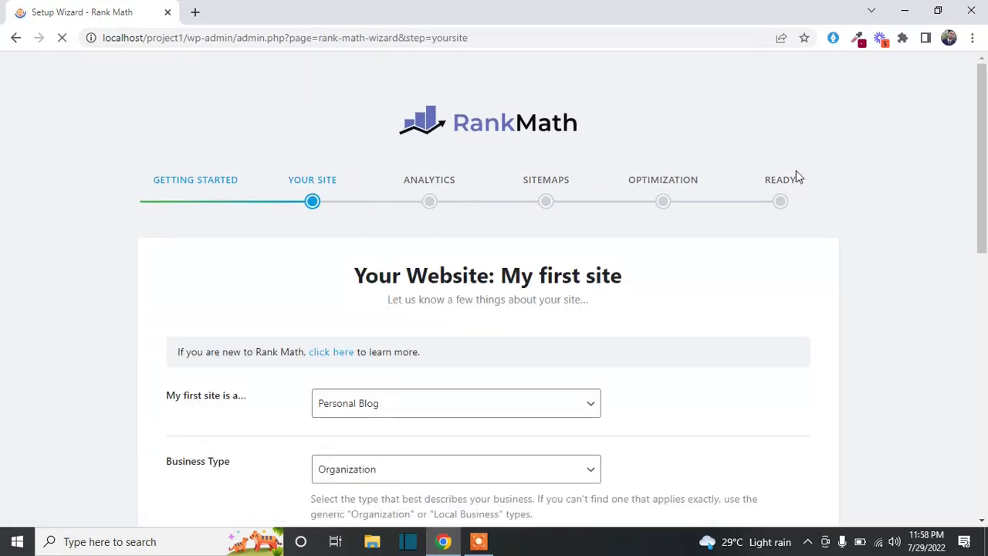
Step: Keep Personal Blog as the site type, look over the logo and share image settings, and skip the Your Site stage
{"action": "left_click_drag", "start_coordinate": [984, 160], "coordinate": [502, 242]}
{"action": "left_click", "coordinate": [502, 241]}
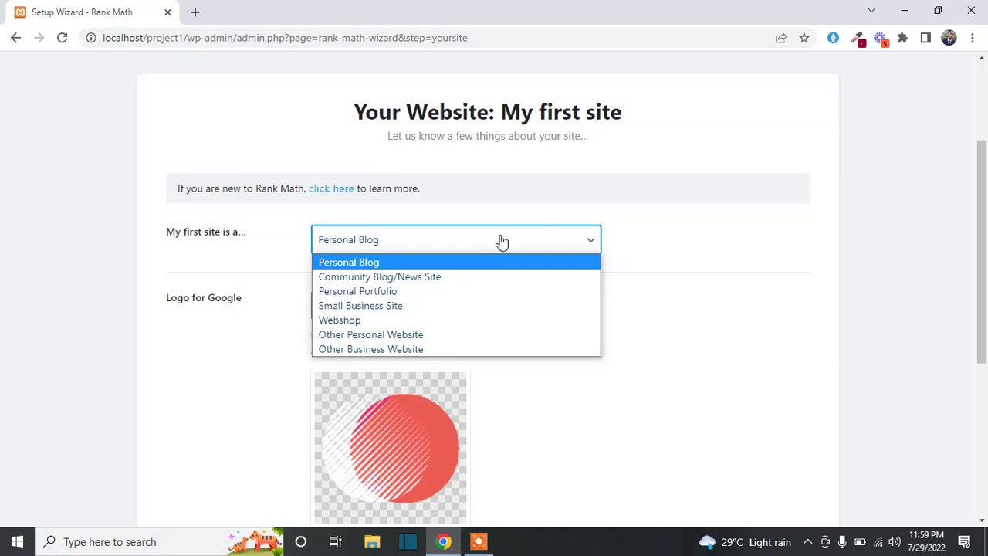
{"action": "left_click", "coordinate": [503, 241]}
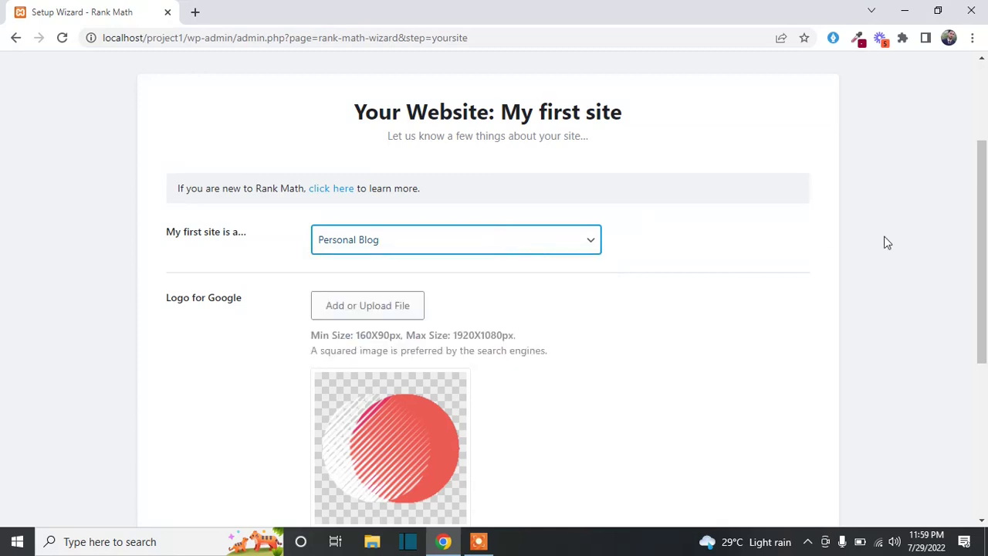
{"action": "left_click_drag", "start_coordinate": [986, 220], "coordinate": [977, 279]}
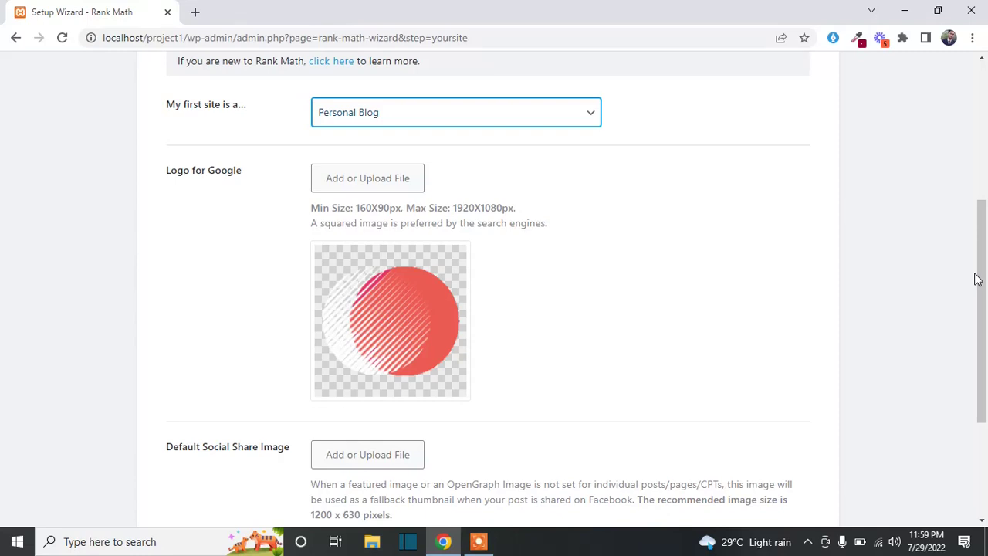
{"action": "left_click_drag", "start_coordinate": [977, 279], "coordinate": [970, 365]}
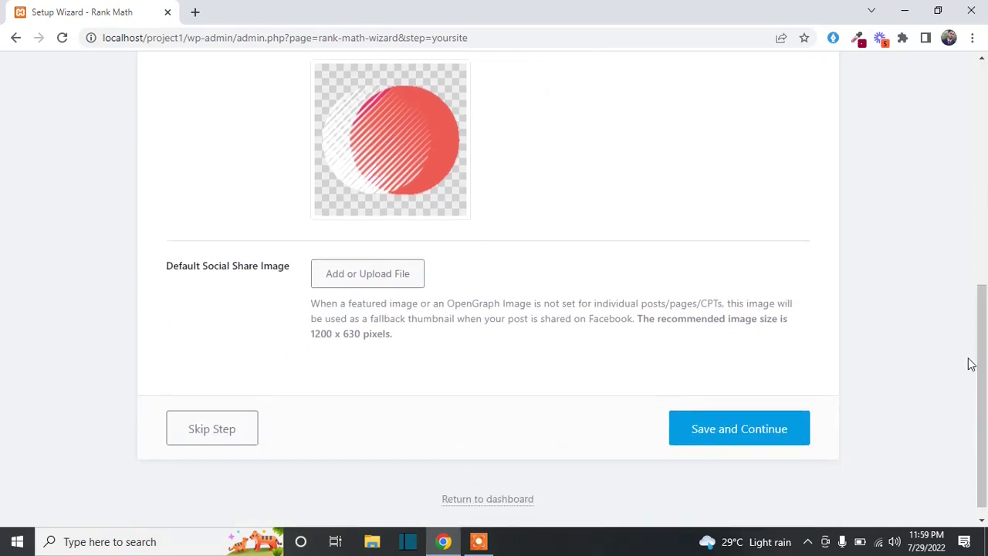
{"action": "left_click", "coordinate": [227, 437]}
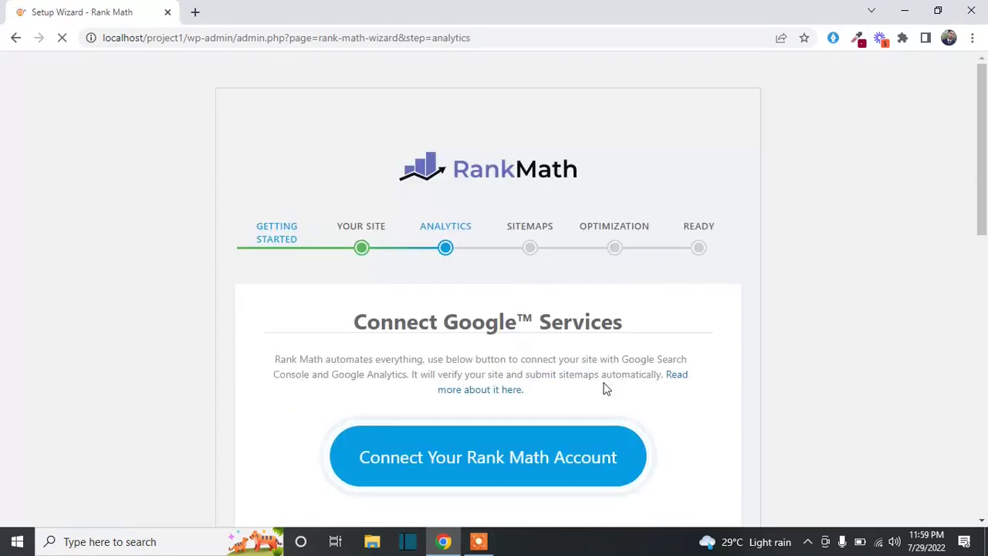
Step: Skip the Analytics and Sitemaps stages of the Rank Math setup wizard
{"action": "left_click_drag", "start_coordinate": [983, 169], "coordinate": [948, 385]}
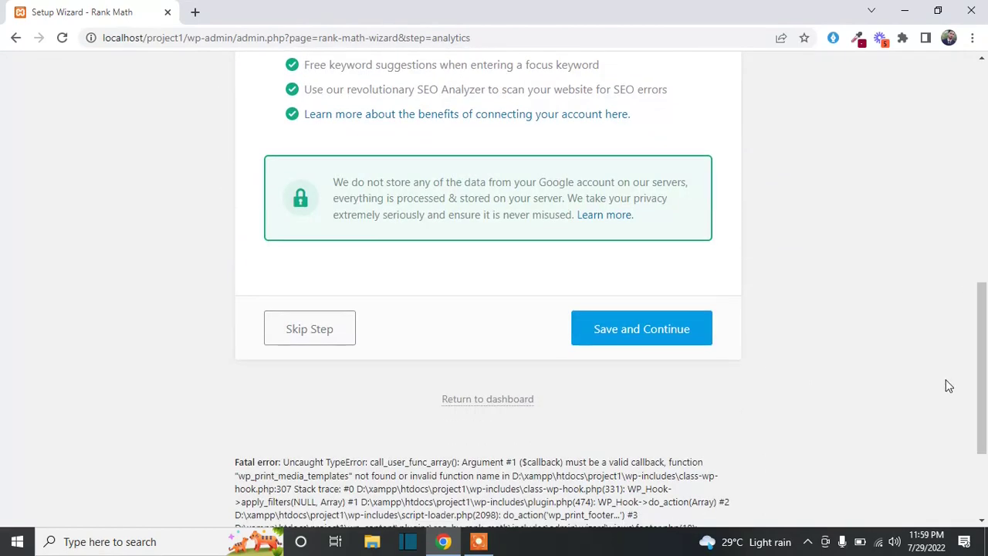
{"action": "left_click", "coordinate": [307, 337]}
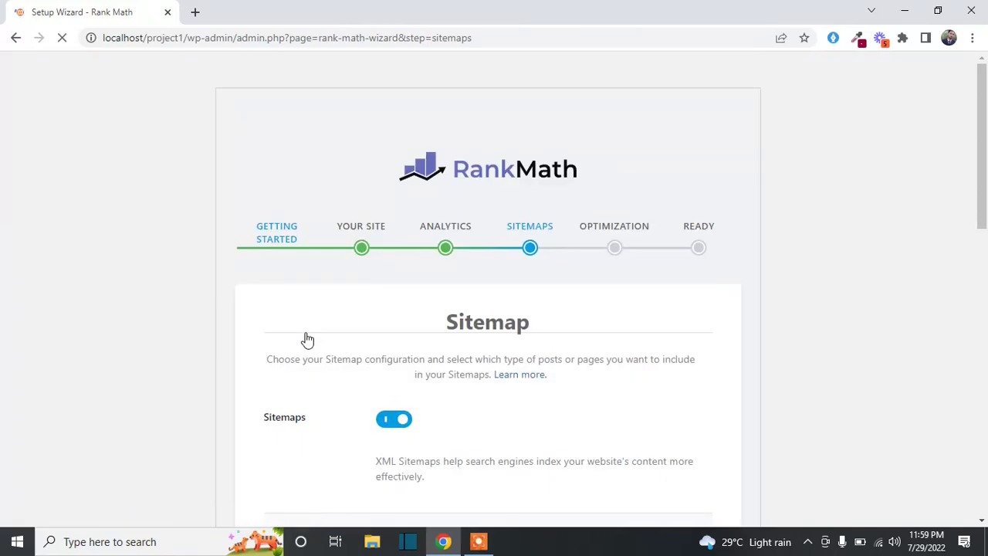
{"action": "left_click_drag", "start_coordinate": [985, 158], "coordinate": [954, 363]}
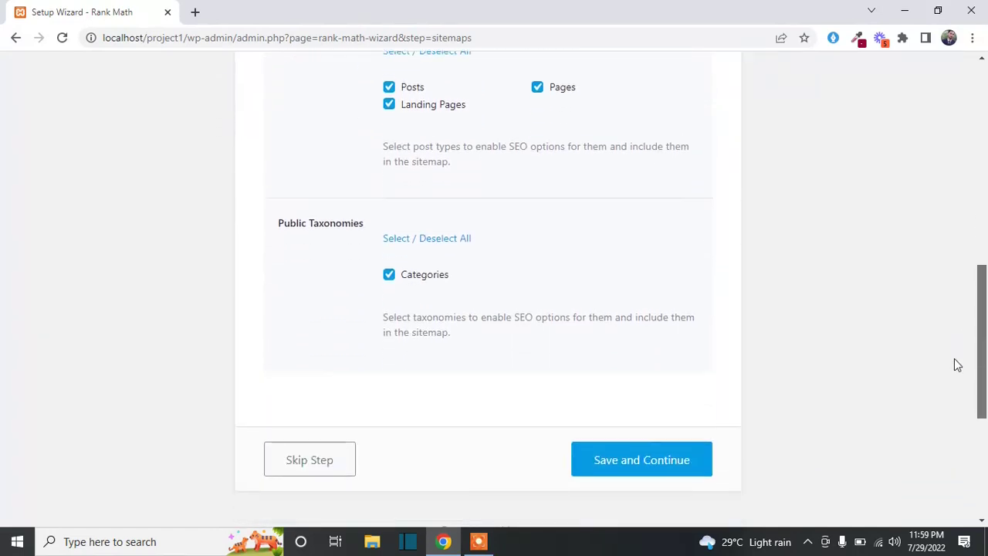
{"action": "left_click", "coordinate": [318, 465]}
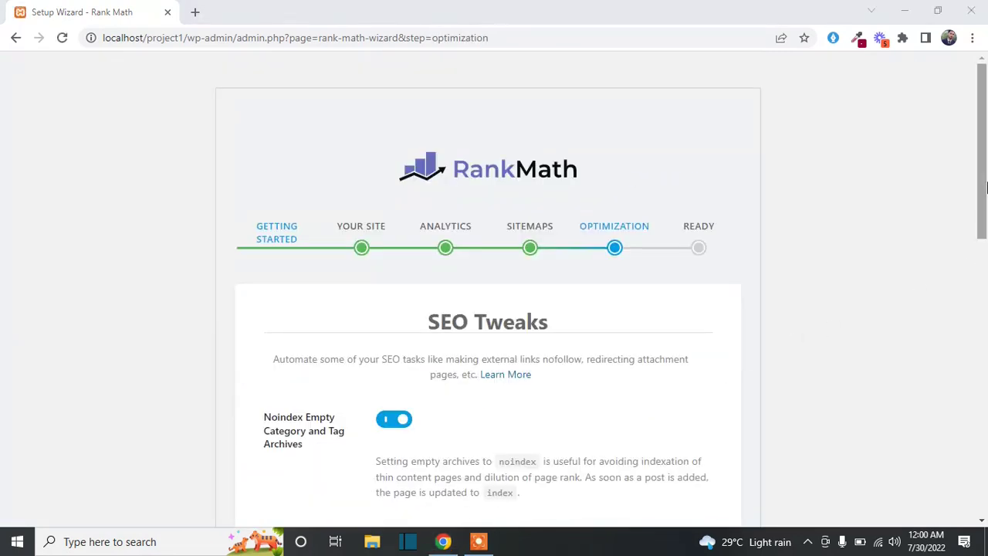
Step: Read through the SEO Tweaks options and skip the wizard's Optimization stage
{"action": "scroll", "coordinate": [979, 247], "scroll_direction": "down", "scroll_amount": 2}
{"action": "scroll", "coordinate": [978, 231], "scroll_direction": "down", "scroll_amount": 3}
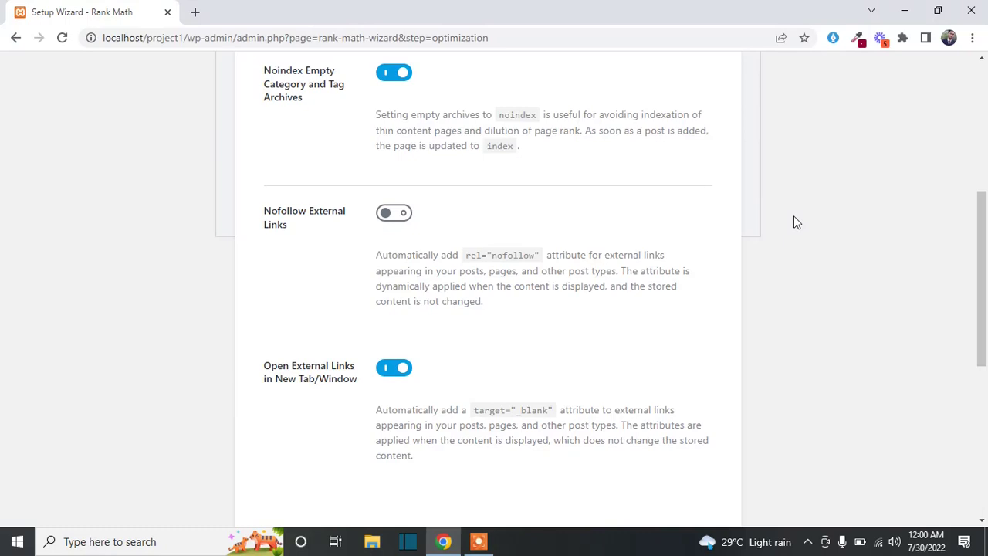
{"action": "left_click_drag", "start_coordinate": [982, 227], "coordinate": [983, 265]}
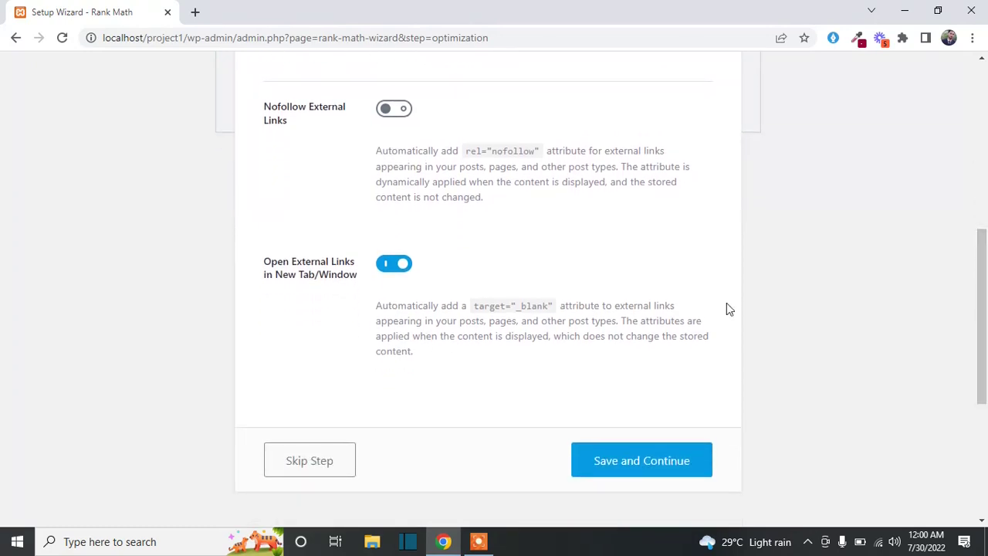
{"action": "left_click", "coordinate": [315, 472]}
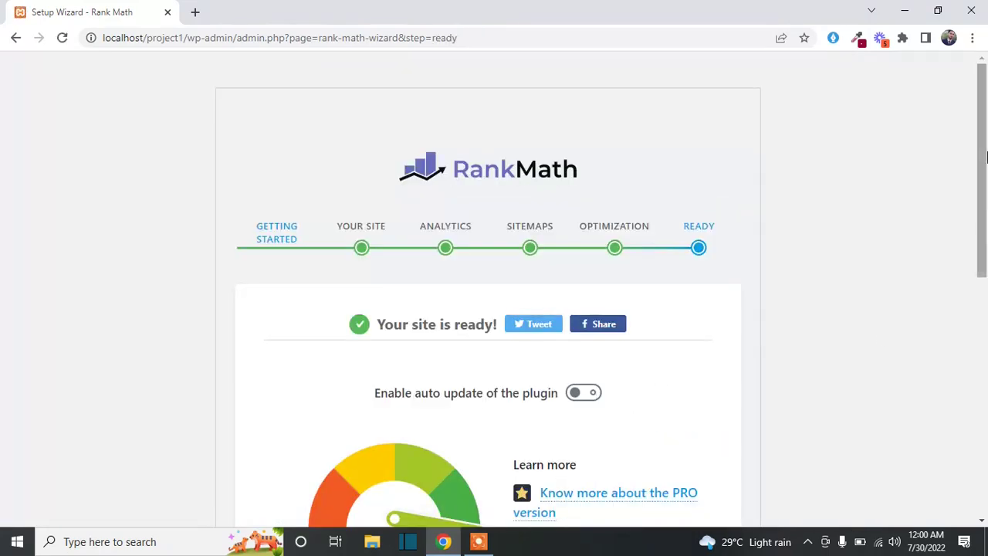
Step: Return from the wizard's Ready stage to the Rank Math dashboard and look over the available modules
{"action": "left_click_drag", "start_coordinate": [982, 158], "coordinate": [984, 286]}
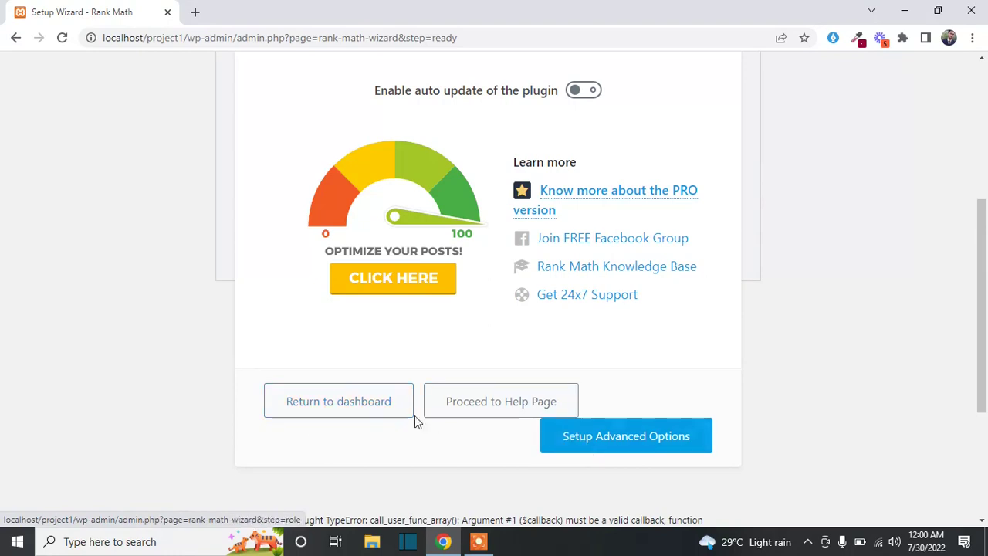
{"action": "left_click", "coordinate": [345, 415]}
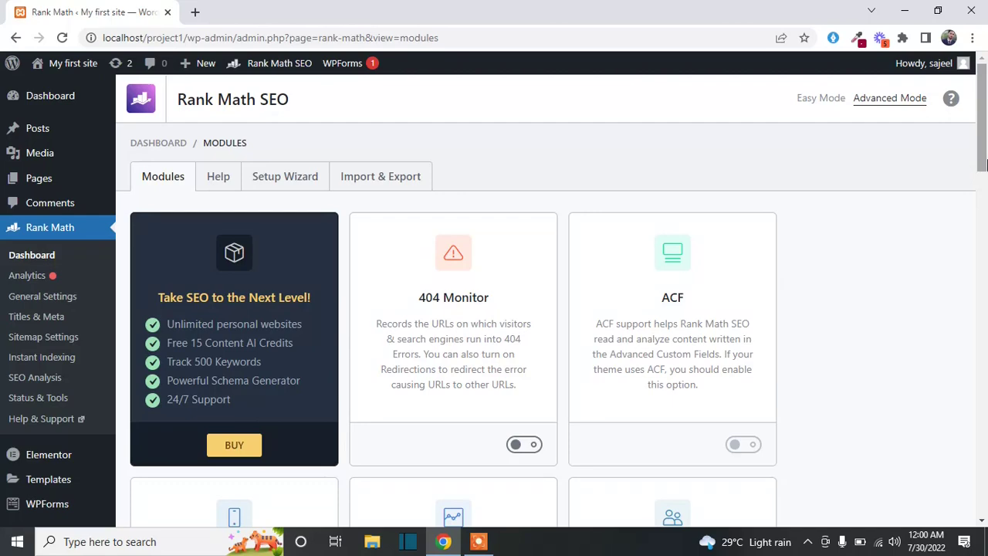
{"action": "left_click_drag", "start_coordinate": [982, 164], "coordinate": [873, 182]}
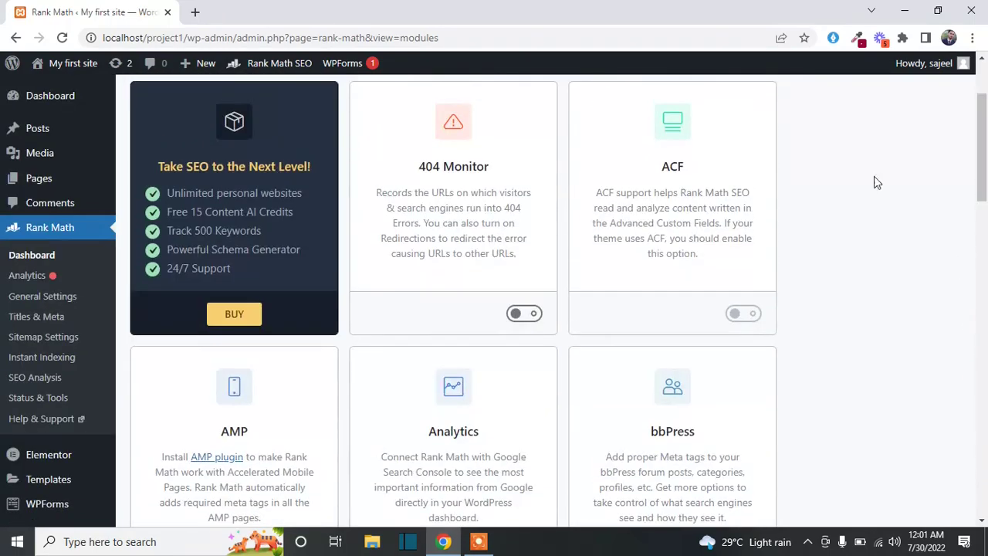
Step: Open Rank Math's Titles & Meta settings and examine the title, description, schema and editing options for Posts
{"action": "left_click", "coordinate": [27, 322]}
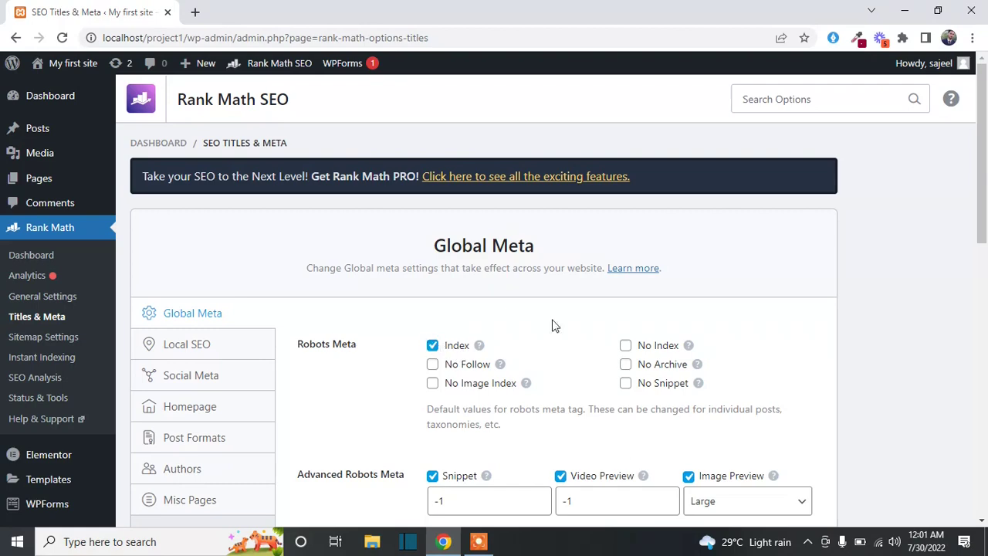
{"action": "left_click_drag", "start_coordinate": [983, 201], "coordinate": [982, 334]}
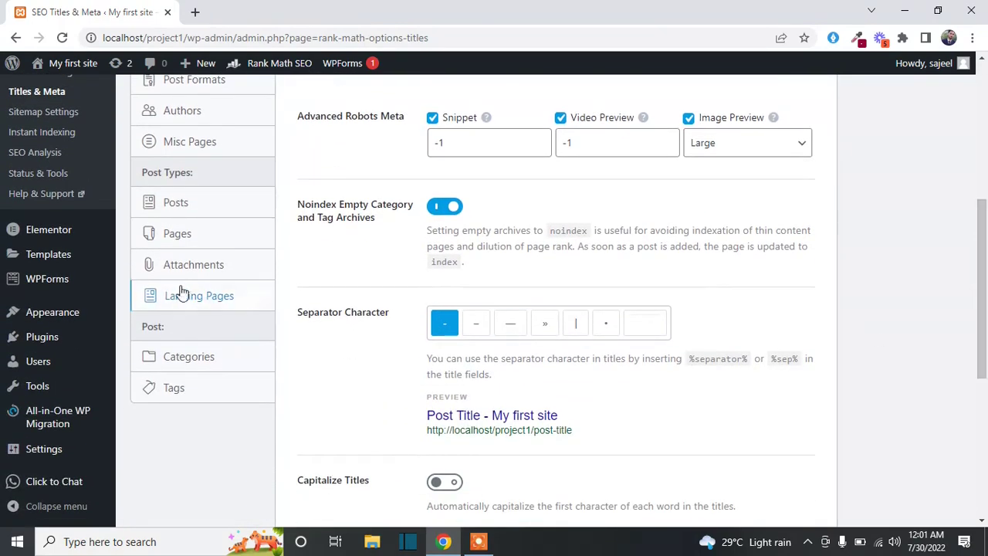
{"action": "left_click", "coordinate": [176, 203]}
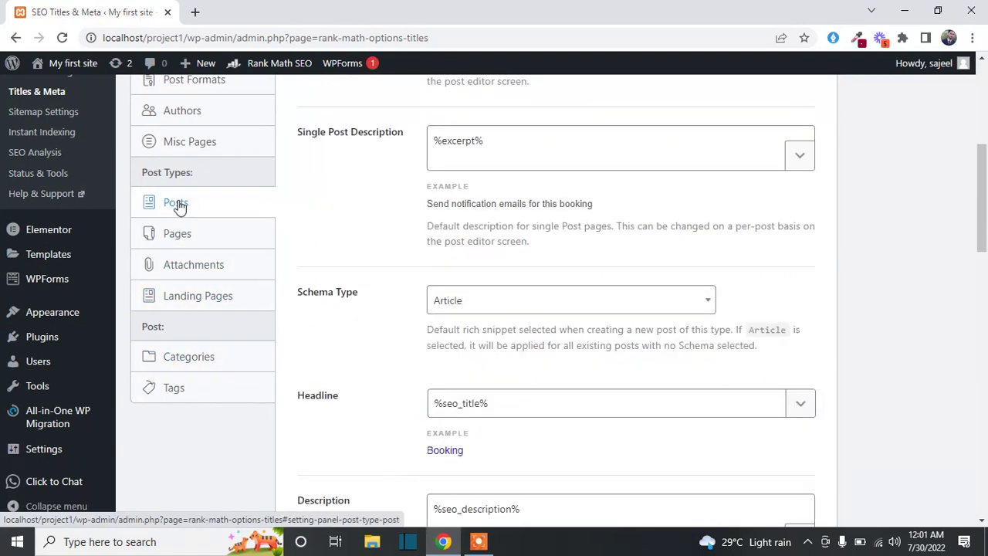
{"action": "left_click_drag", "start_coordinate": [984, 200], "coordinate": [987, 297]}
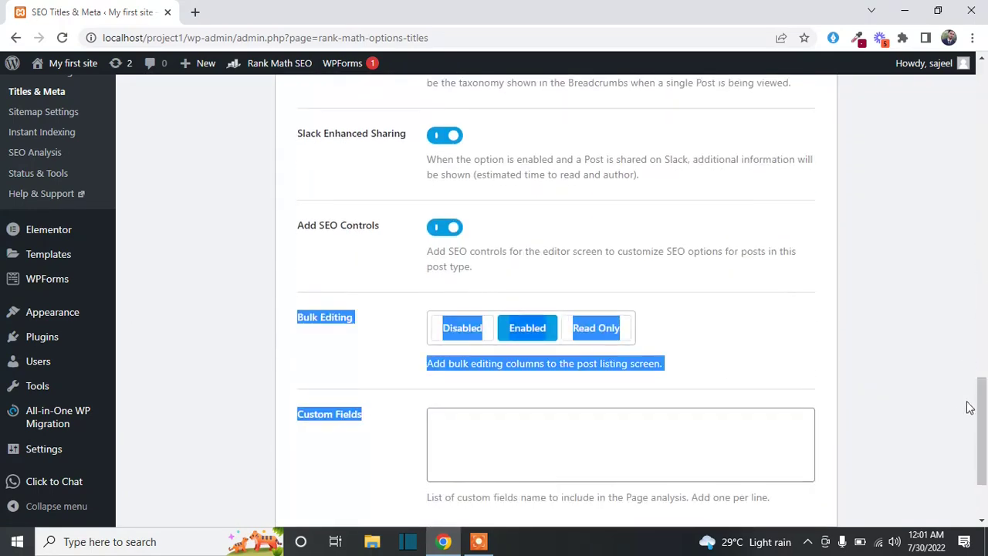
{"action": "left_click_drag", "start_coordinate": [970, 404], "coordinate": [983, 167]}
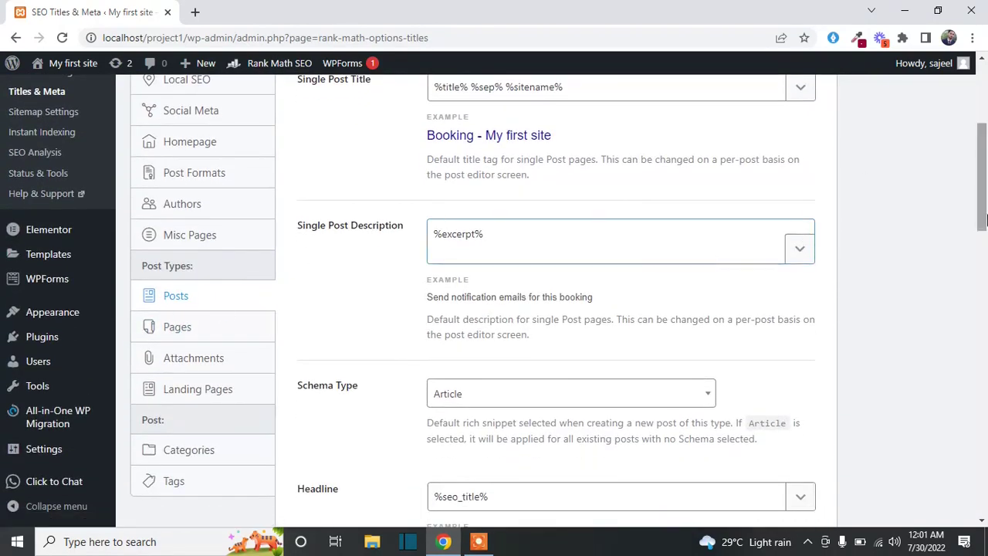
{"action": "scroll", "coordinate": [650, 280], "scroll_direction": "down", "scroll_amount": 5}
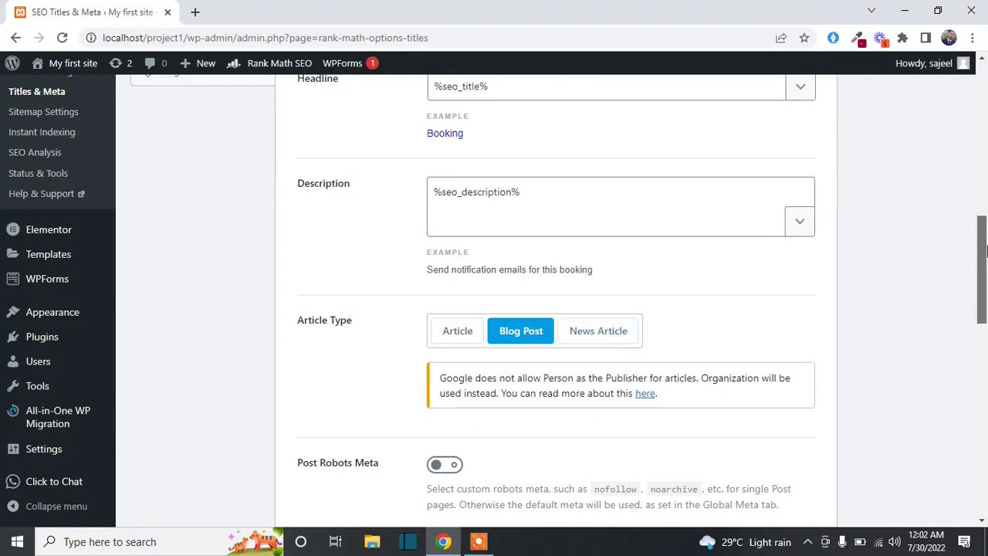
{"action": "scroll", "coordinate": [985, 149], "scroll_direction": "up", "scroll_amount": 2}
{"action": "scroll", "coordinate": [985, 149], "scroll_direction": "up", "scroll_amount": 2}
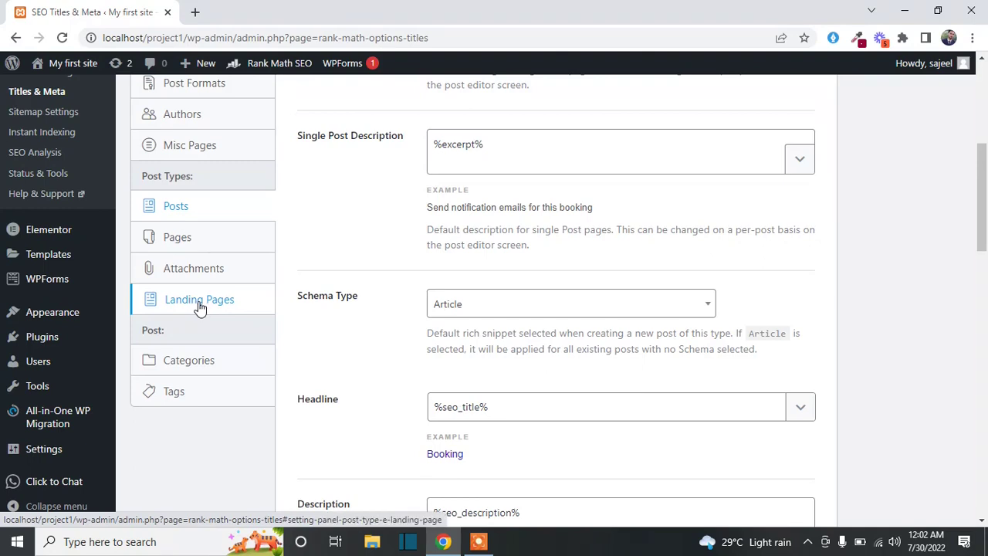
Step: Examine the Titles & Meta options for the Pages post type, from page title to bulk editing
{"action": "left_click", "coordinate": [195, 266]}
{"action": "left_click", "coordinate": [193, 241]}
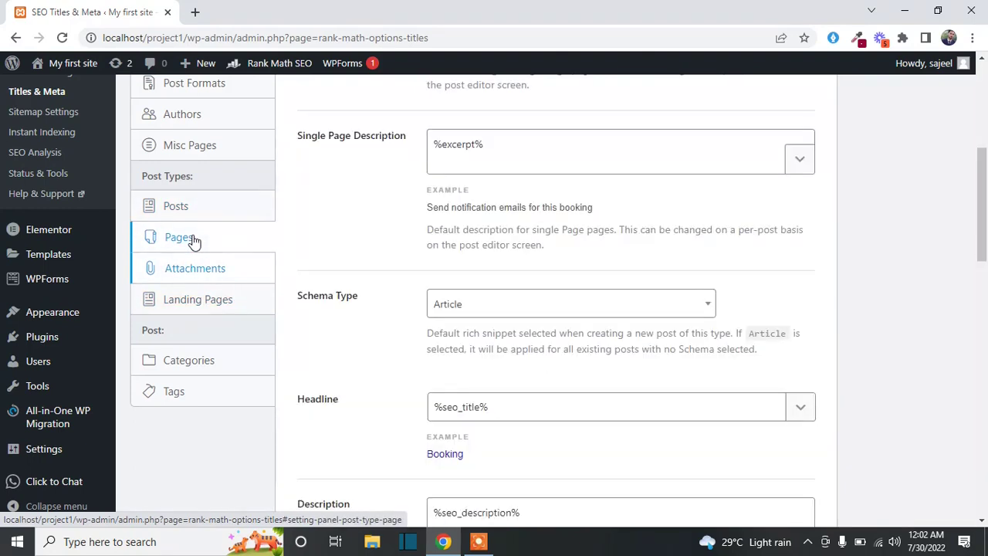
{"action": "scroll", "coordinate": [957, 315], "scroll_direction": "down", "scroll_amount": 10}
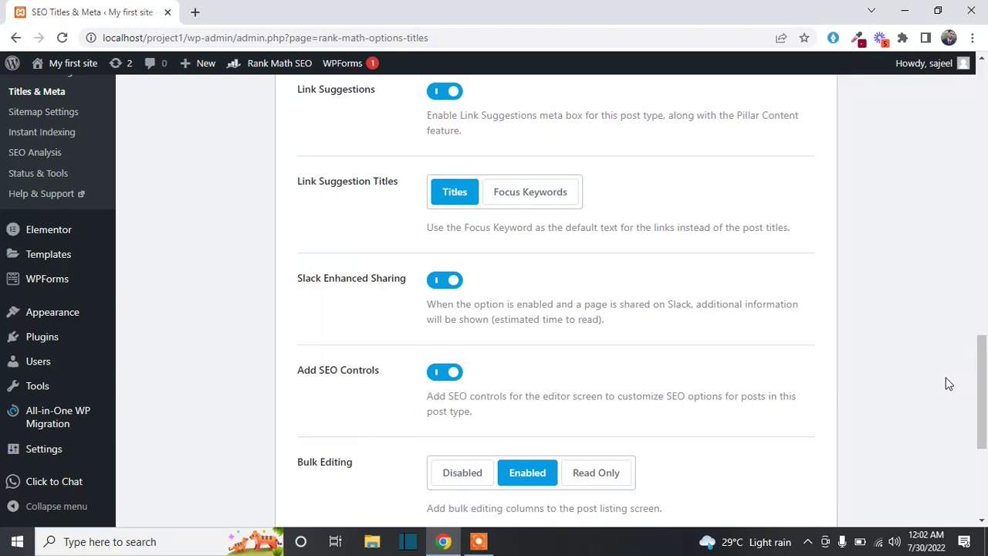
{"action": "left_click_drag", "start_coordinate": [983, 363], "coordinate": [983, 69]}
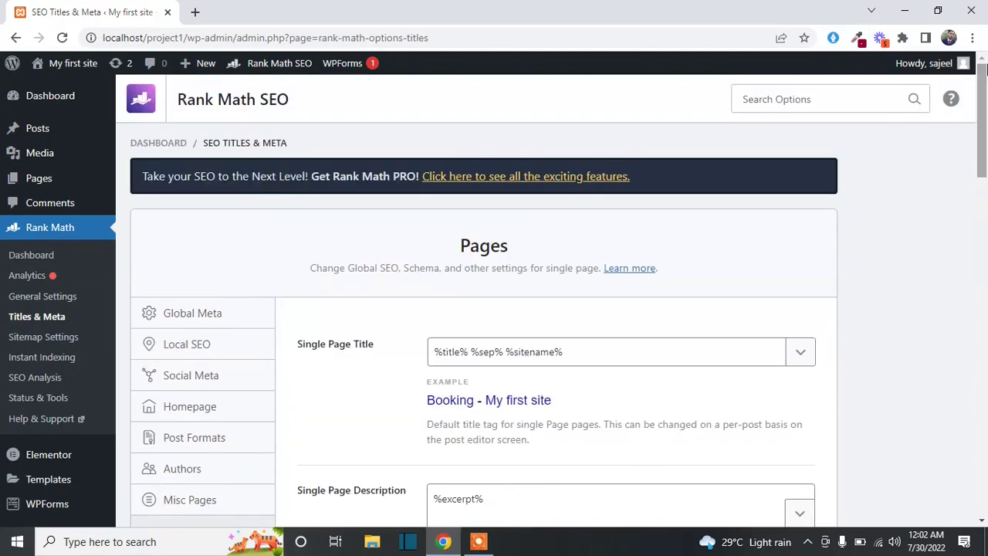